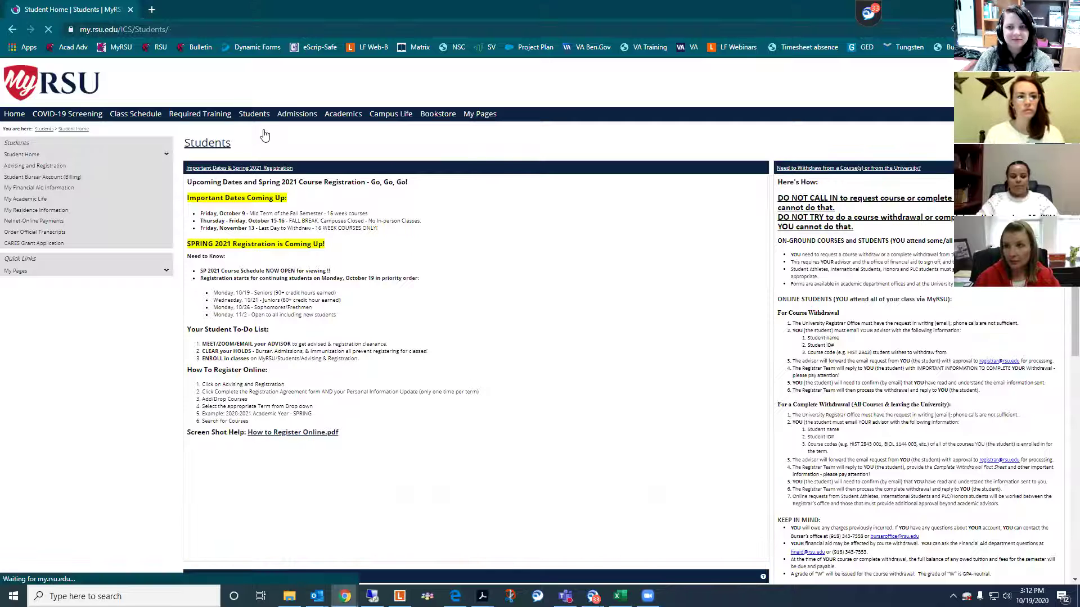
Step: Go to the Students tab to show the Spring 2021 registration dates and steps
click(253, 115)
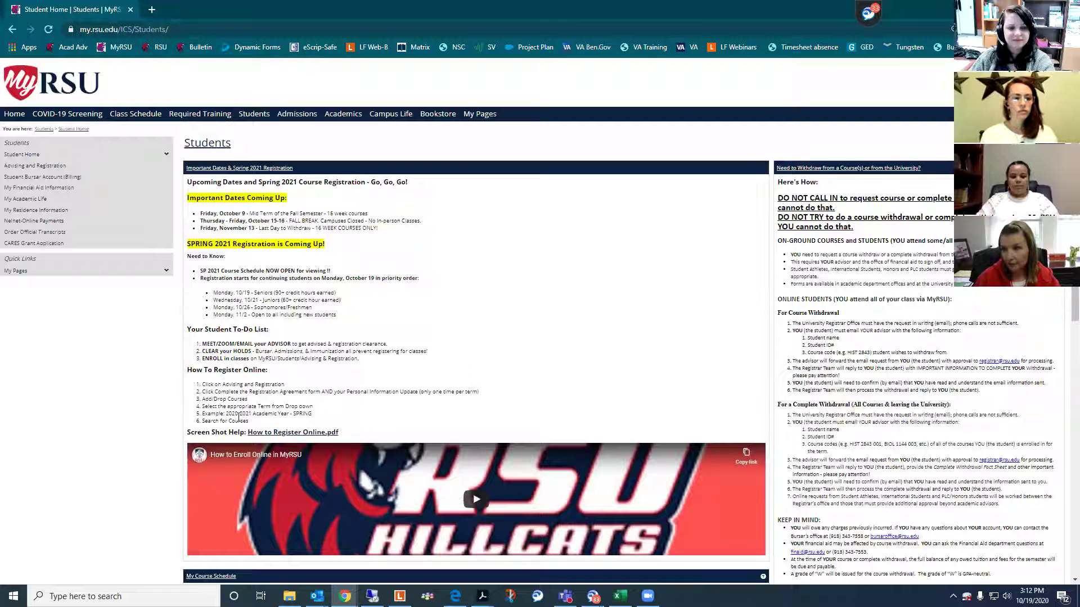
scroll(376, 472, down, 3)
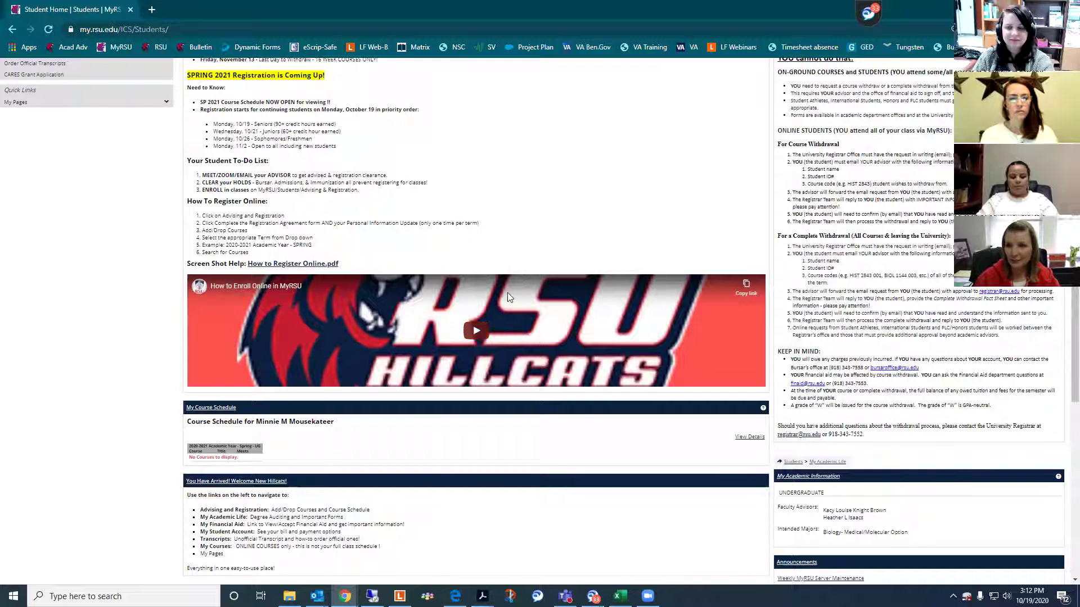
scroll(508, 293, up, 3)
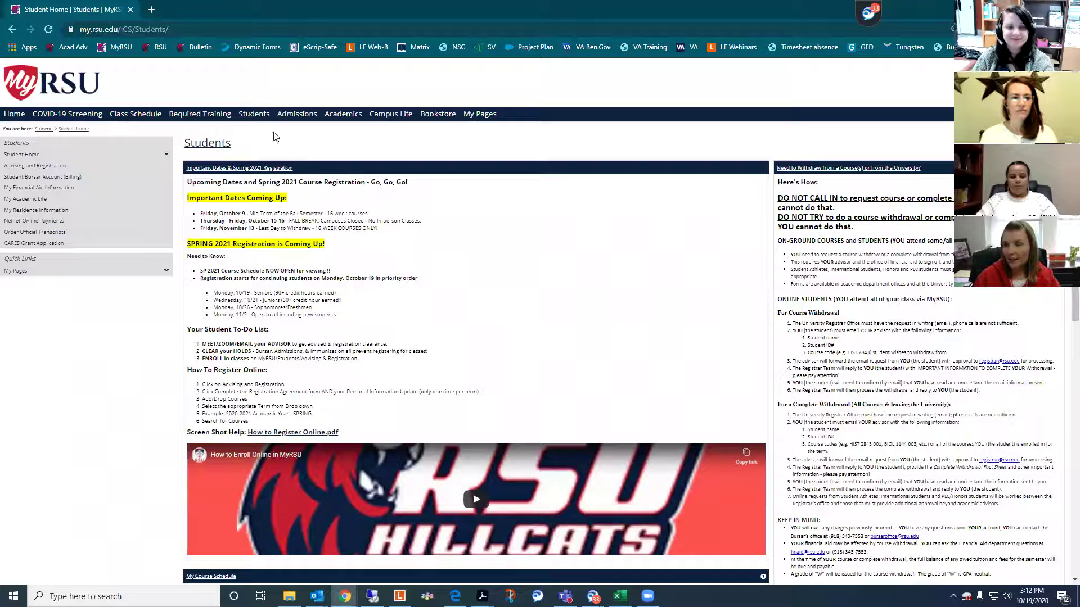
Step: Open Add/Drop Courses from Advising and Registration to get the 2020-2021 Spring search form
click(45, 168)
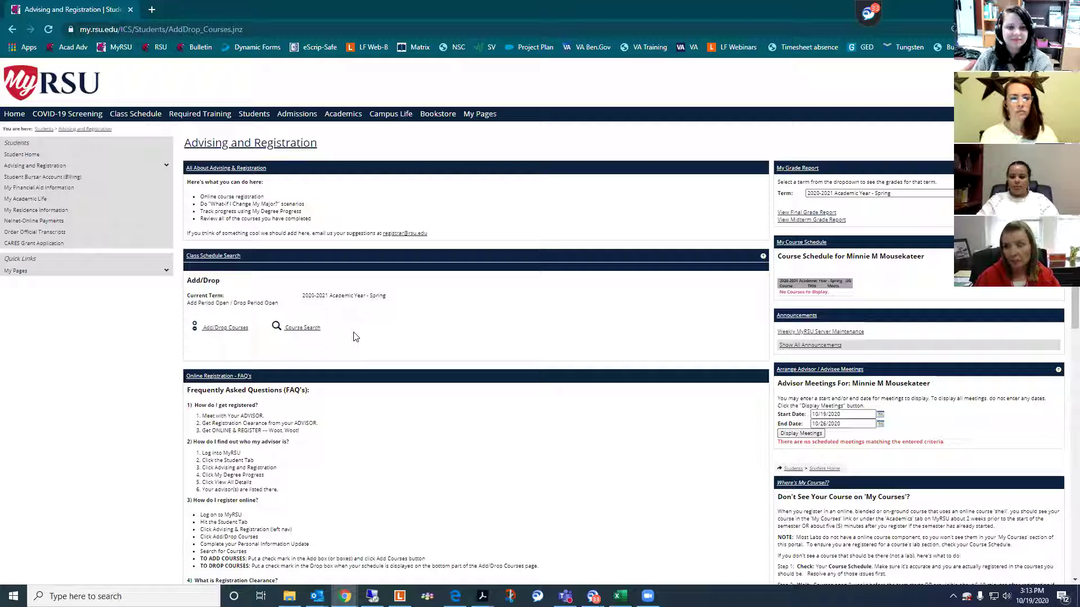
click(224, 331)
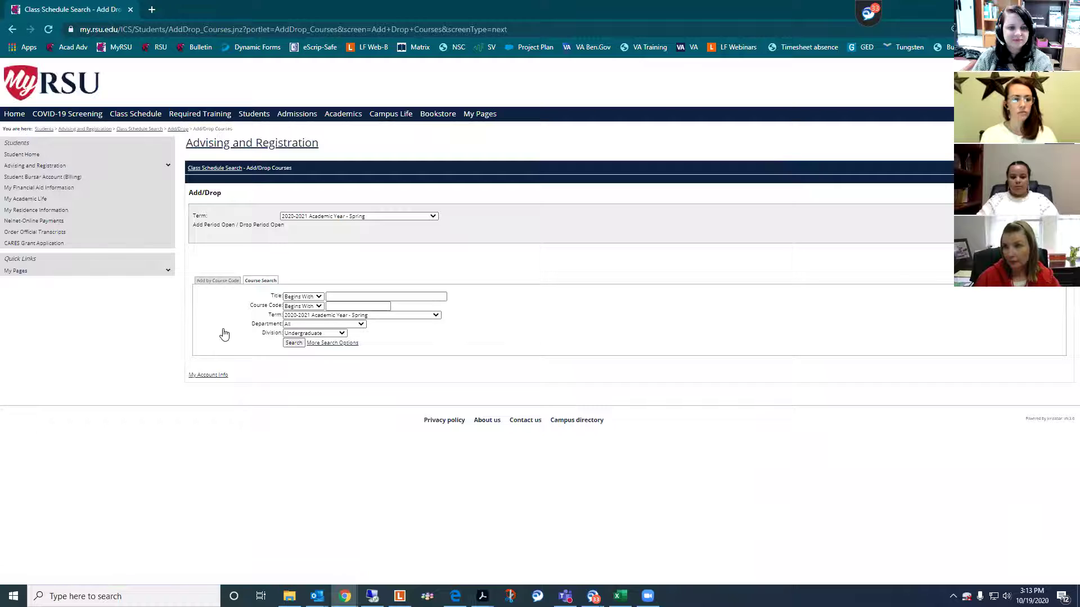
Step: Search with course code ENGL to list the Composition I and II sections
click(339, 306)
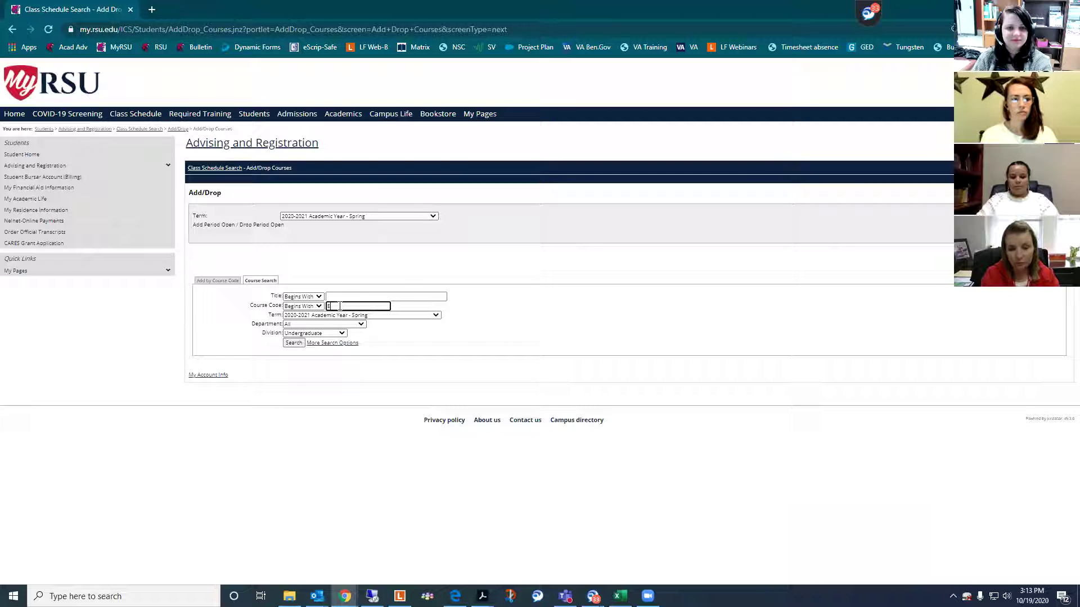
text(L)
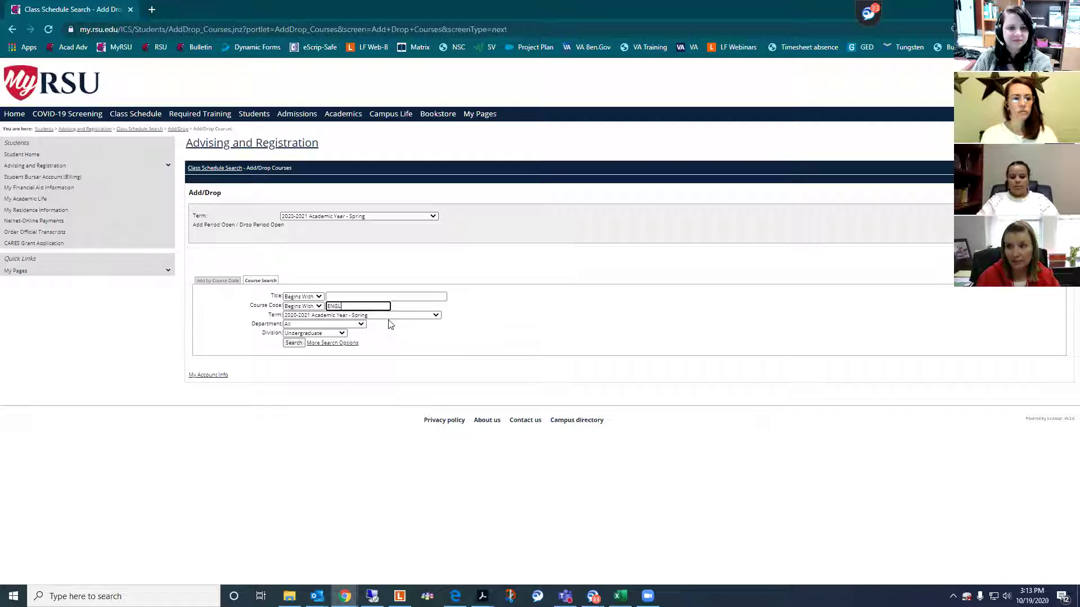
click(296, 344)
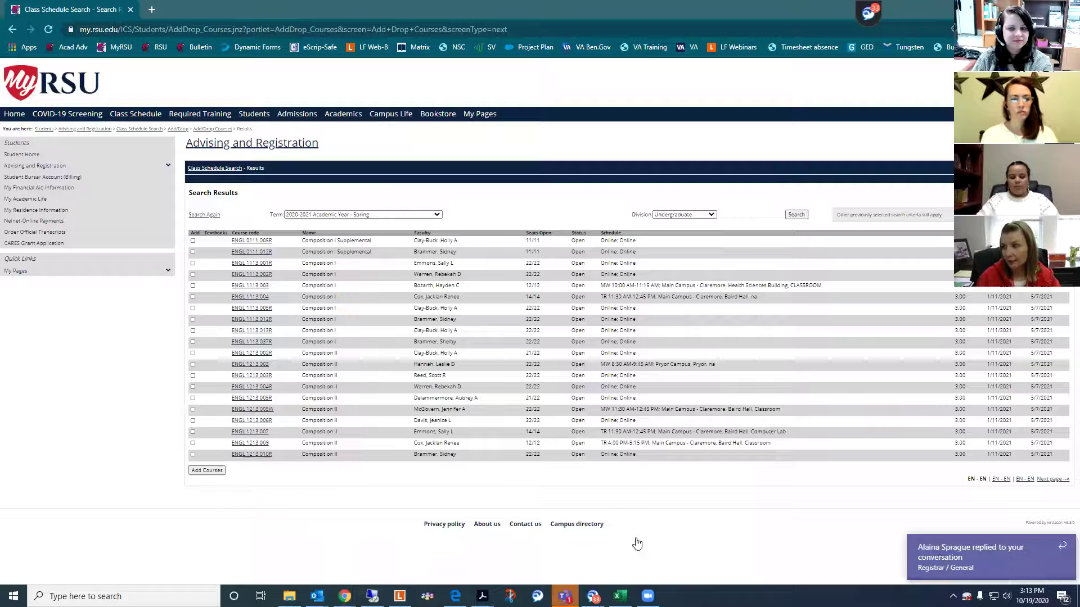
Step: Dismiss the Teams toast and add ENGL 1213 003 Composition II to the schedule
click(1063, 547)
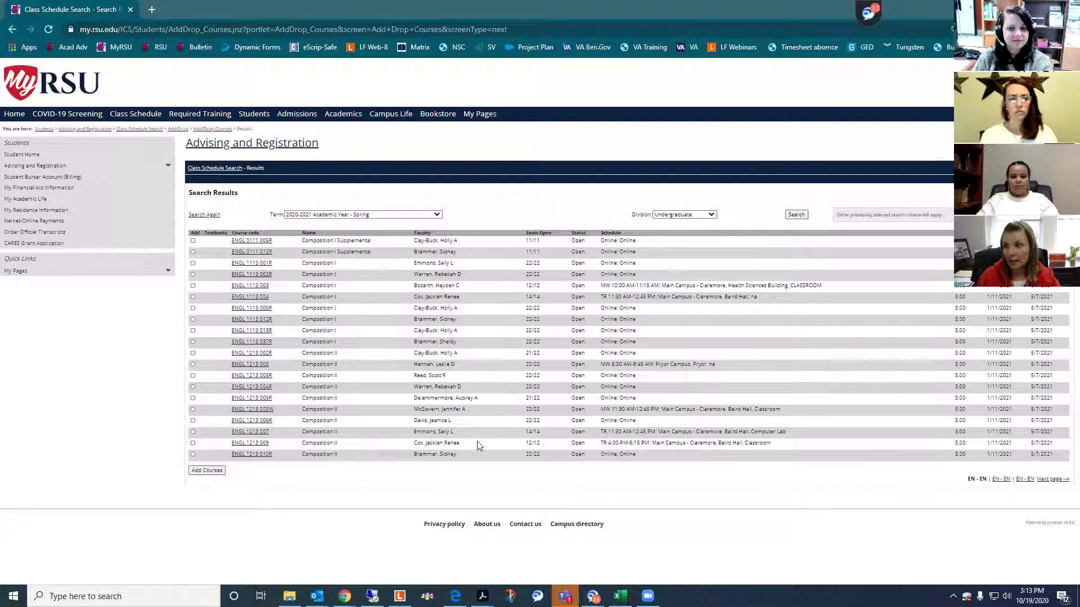
click(193, 365)
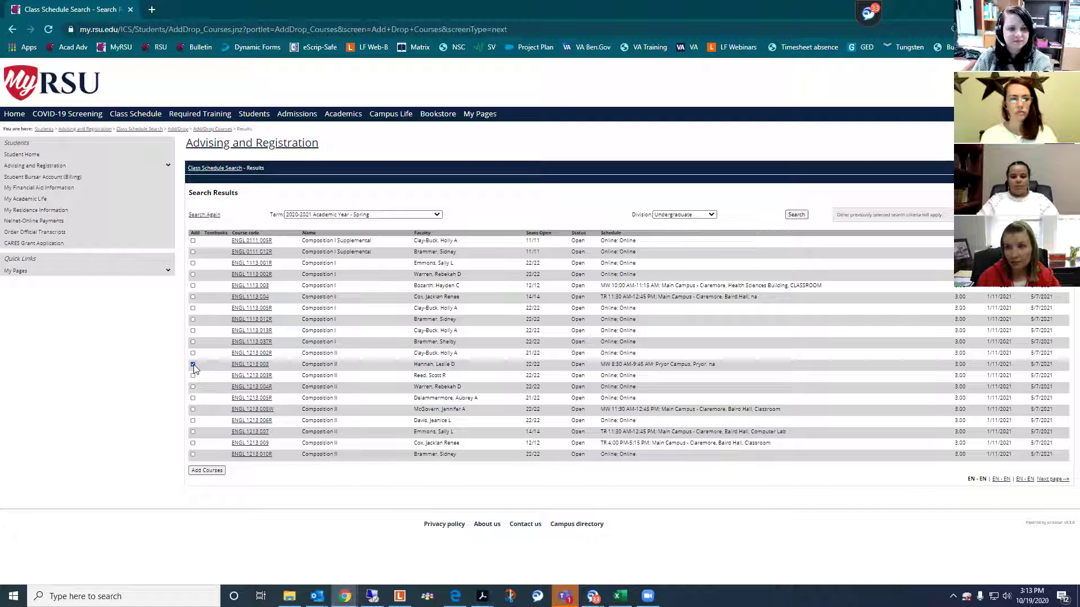
click(205, 472)
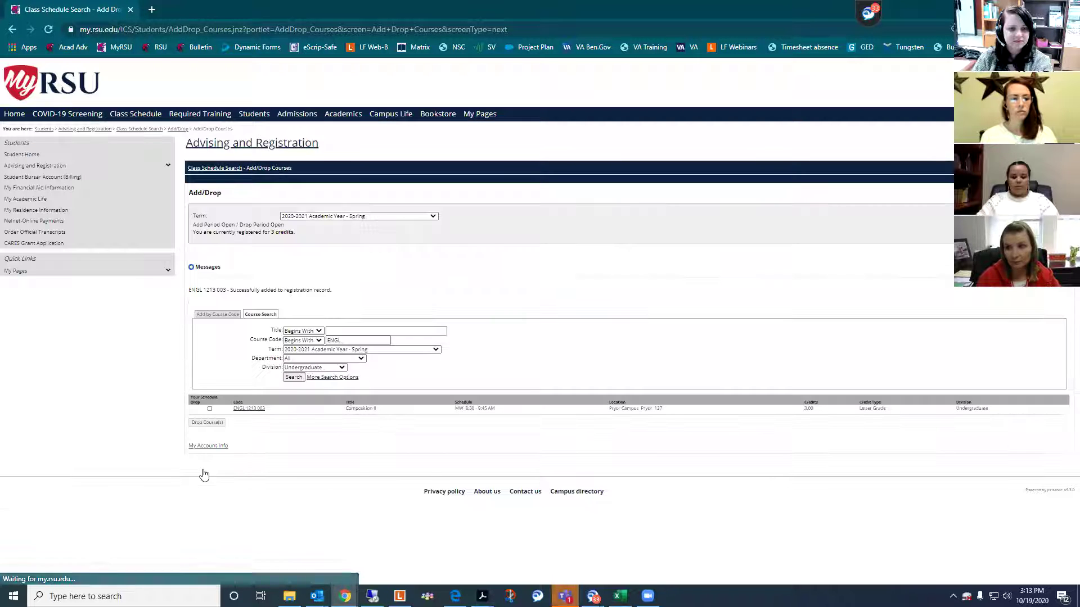
Step: Highlight the ENGL 1213 003 added message and its new schedule entry
drag(190, 295, 286, 298)
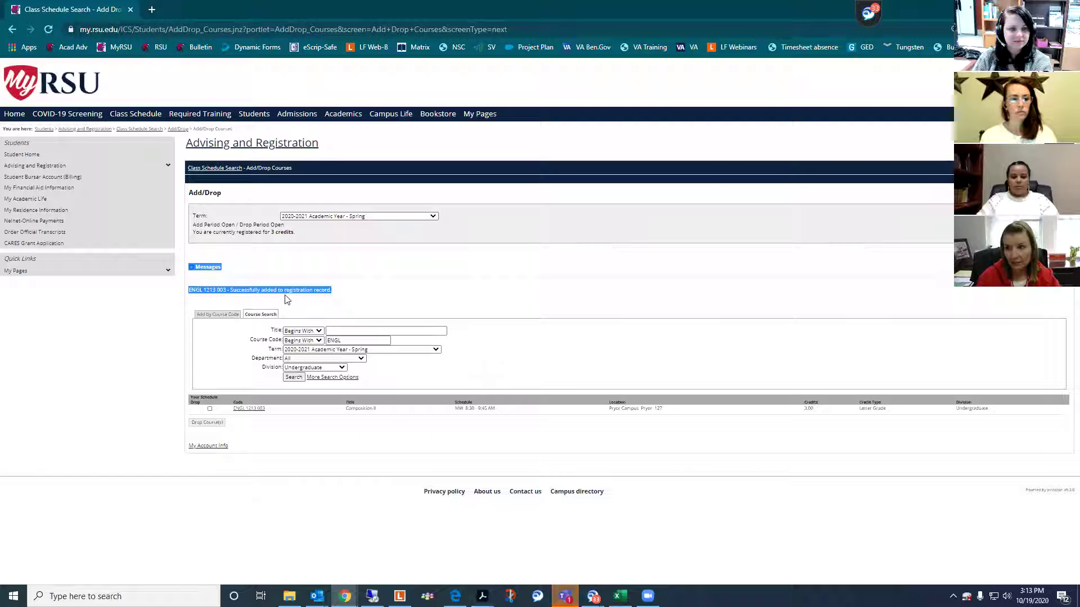
click(338, 298)
drag(188, 397, 292, 421)
click(293, 425)
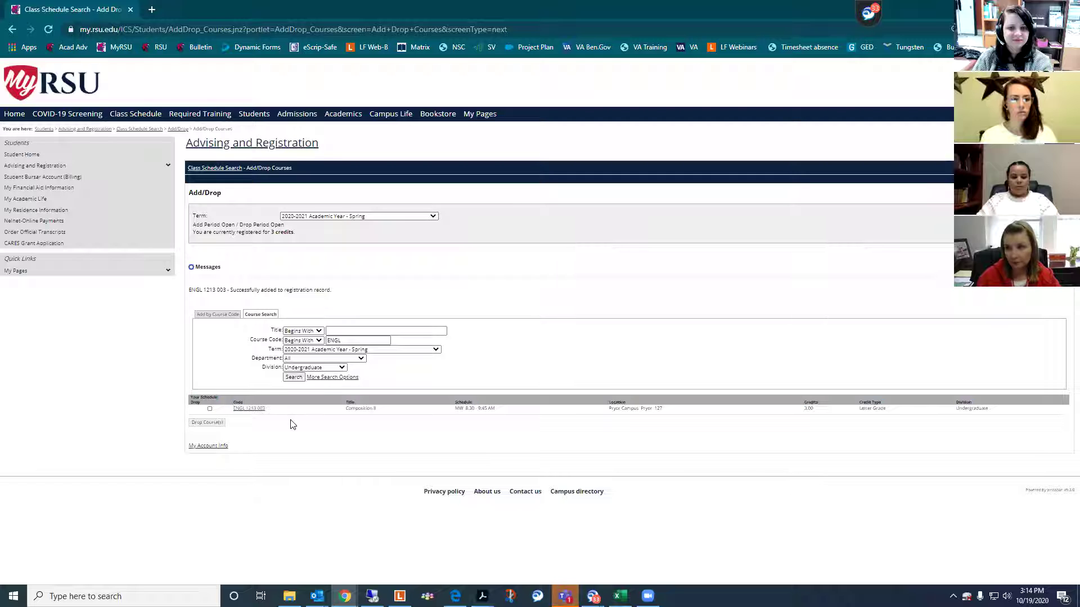
Step: Change the course code from ENGL to BIOL and search again
double_click(339, 342)
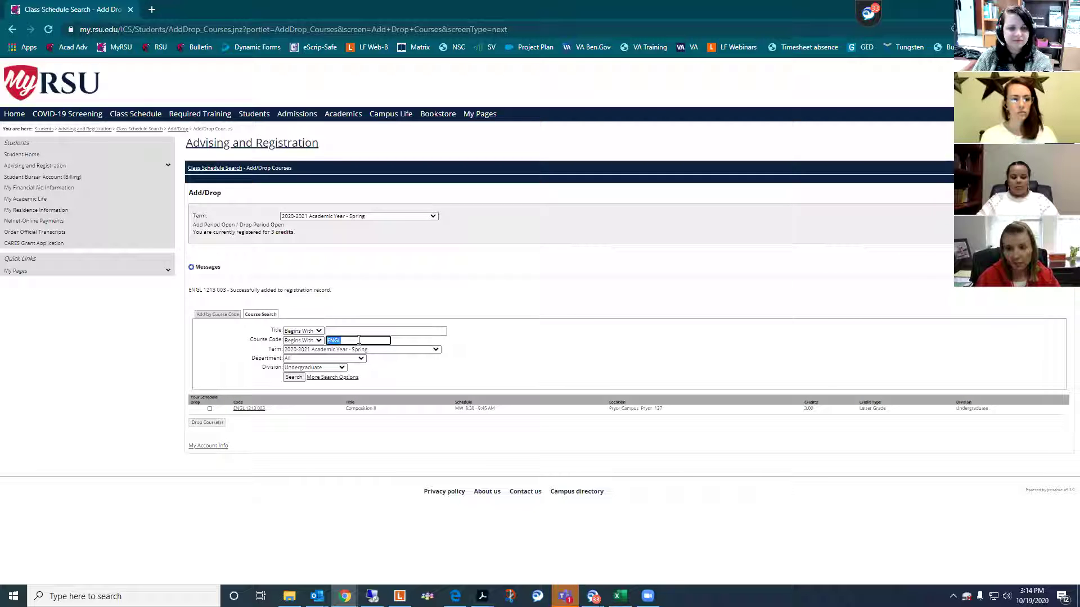
text(BIOL)
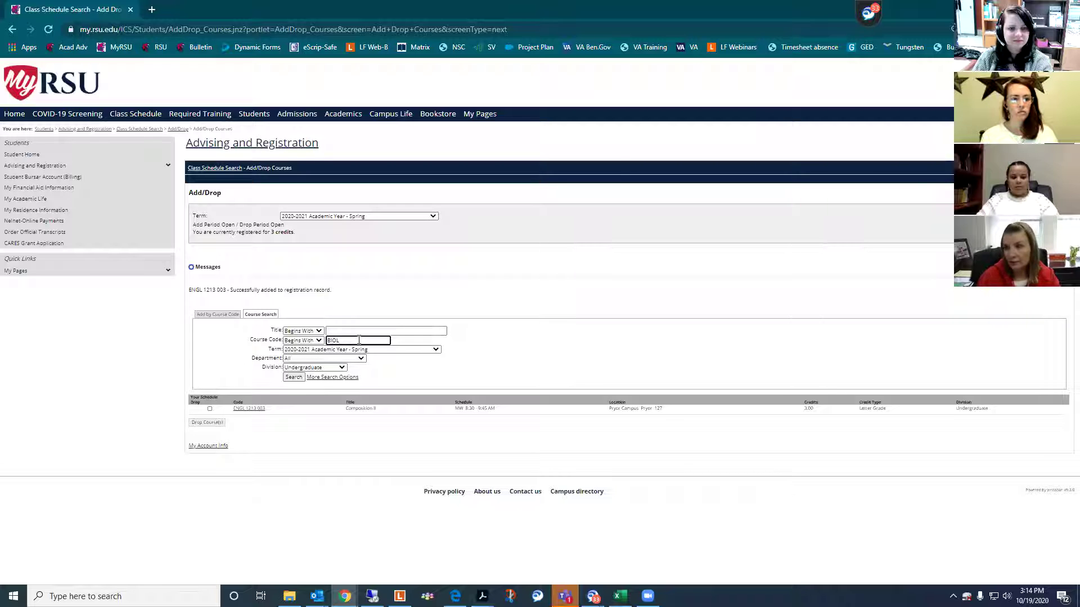
click(295, 378)
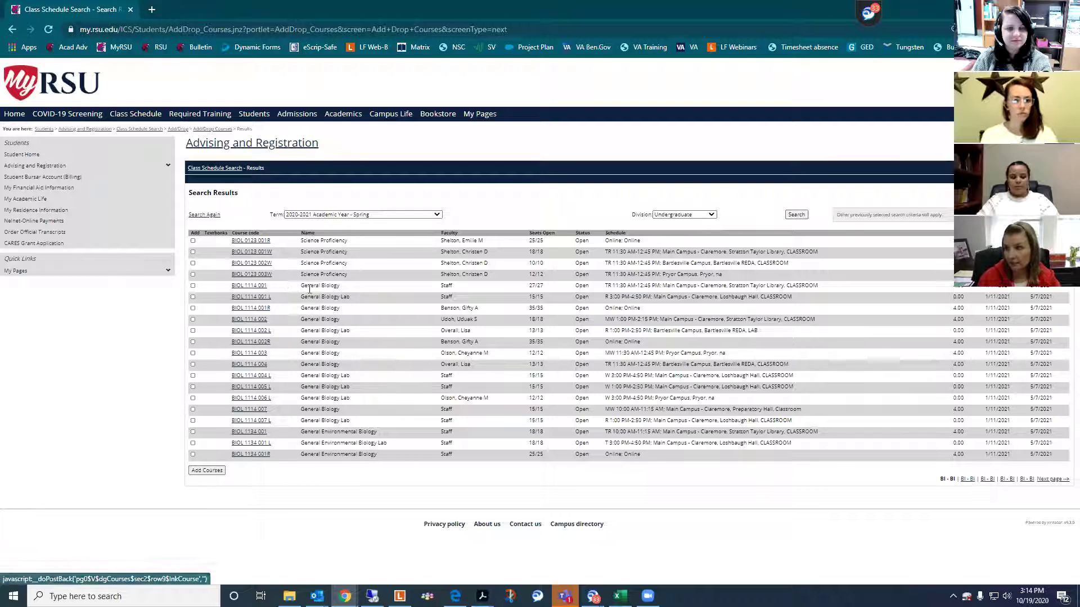
Step: Add BIOL 1114 001 lecture and 001 L lab, then highlight the success messages and schedule
click(193, 287)
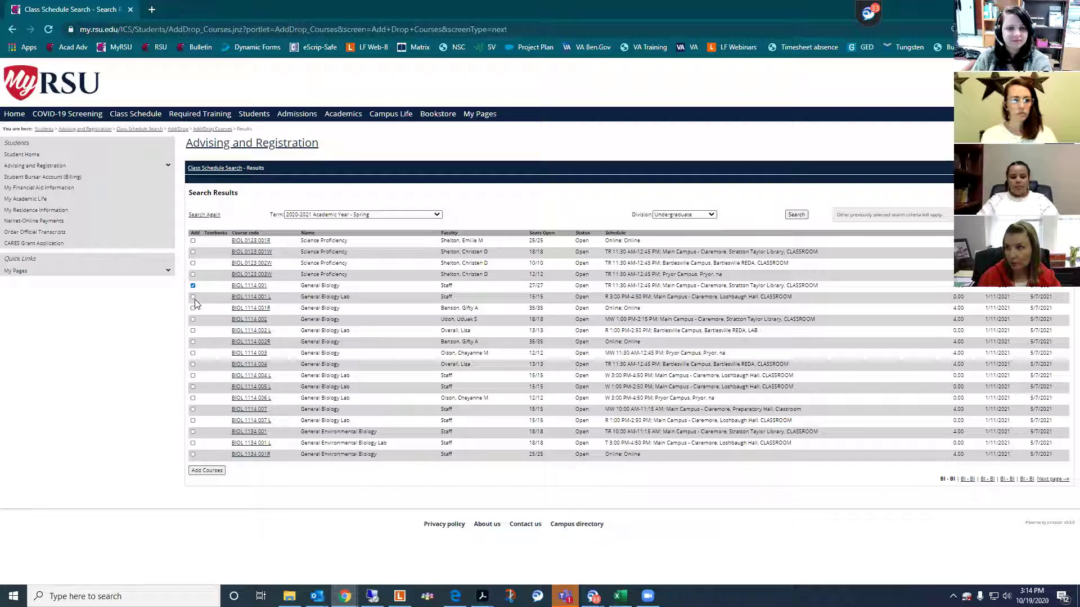
click(193, 297)
click(206, 471)
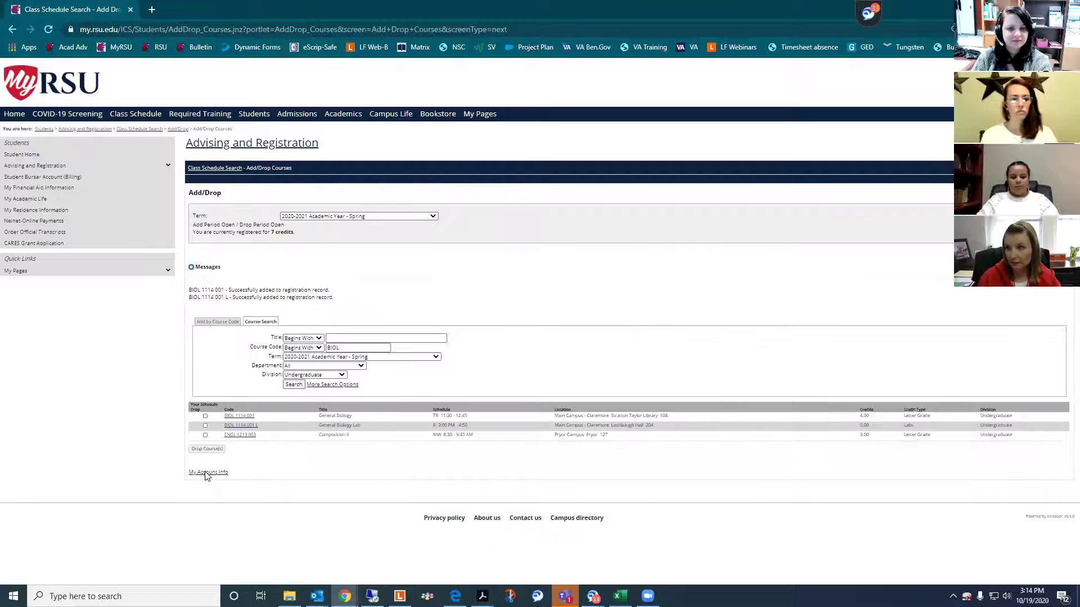
drag(190, 290, 336, 308)
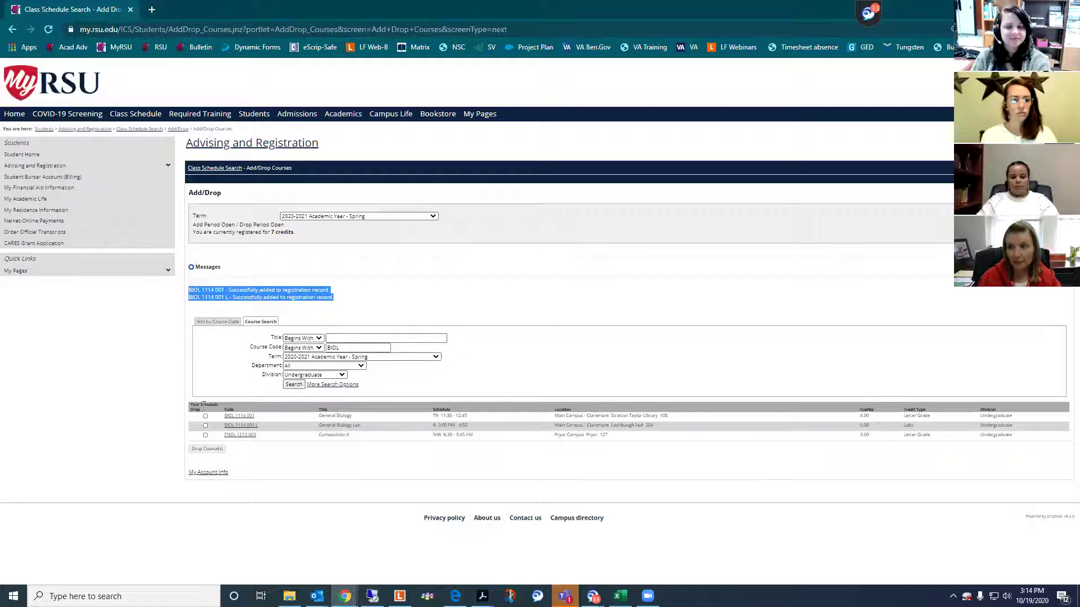
drag(189, 409, 270, 441)
click(284, 456)
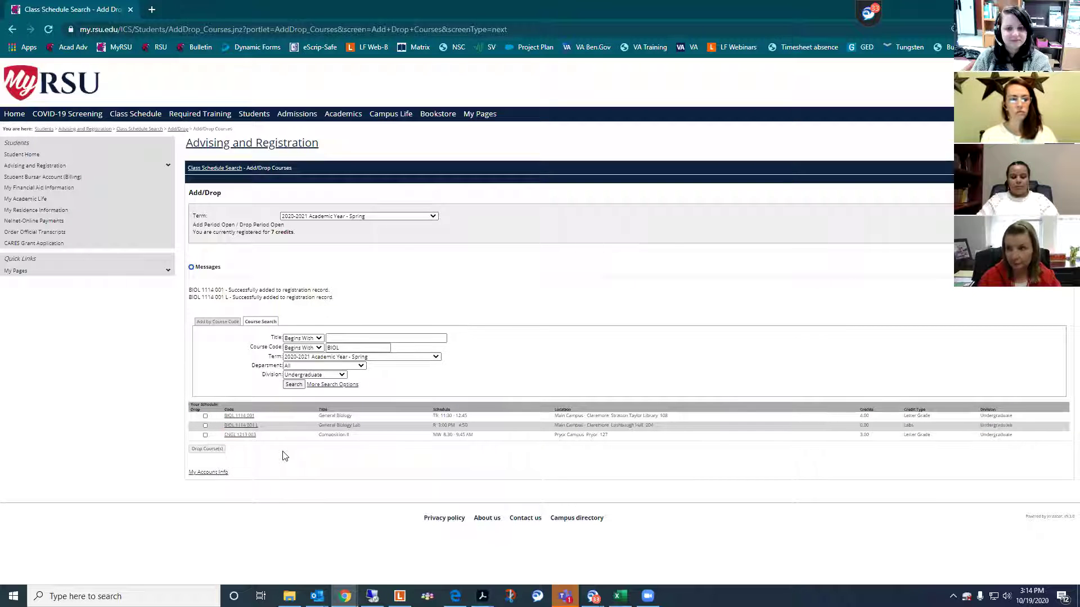
Step: Reset the advanced search, filter by one instructor in Faculty, search, and return to the form
click(325, 387)
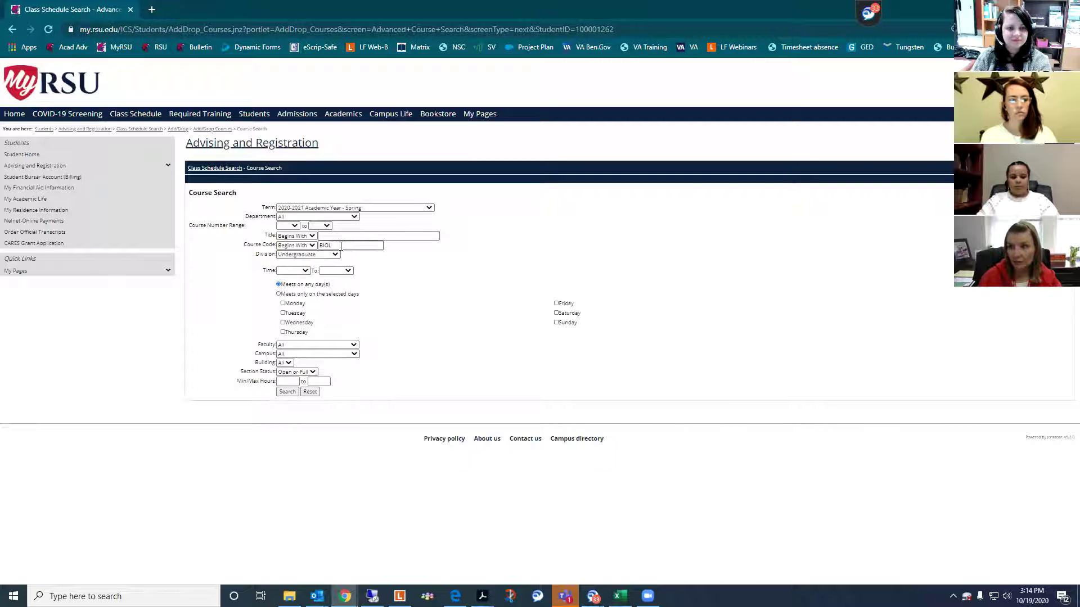
click(309, 392)
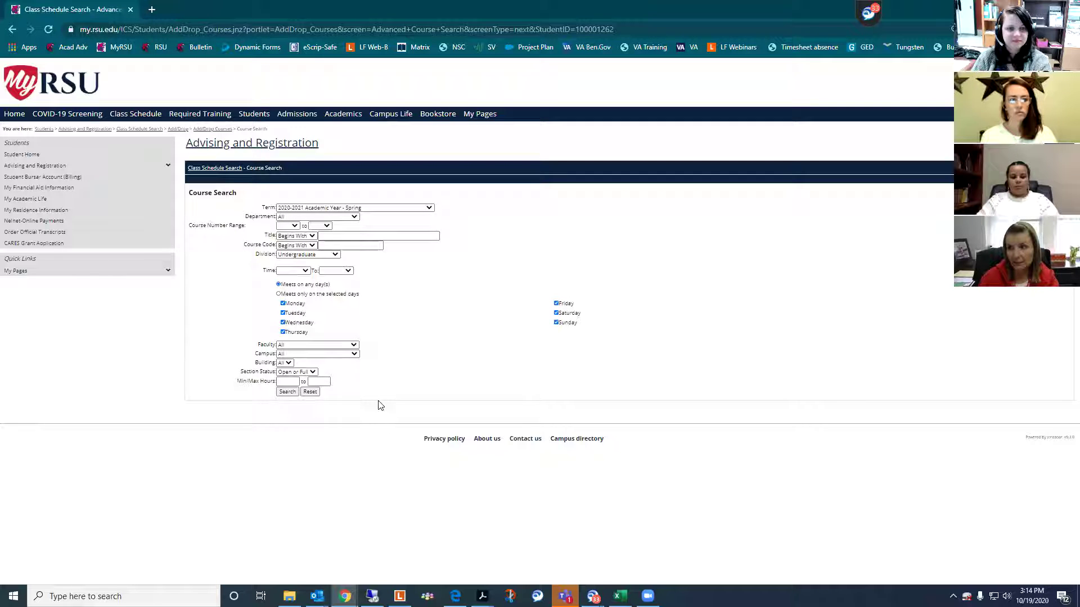
click(354, 345)
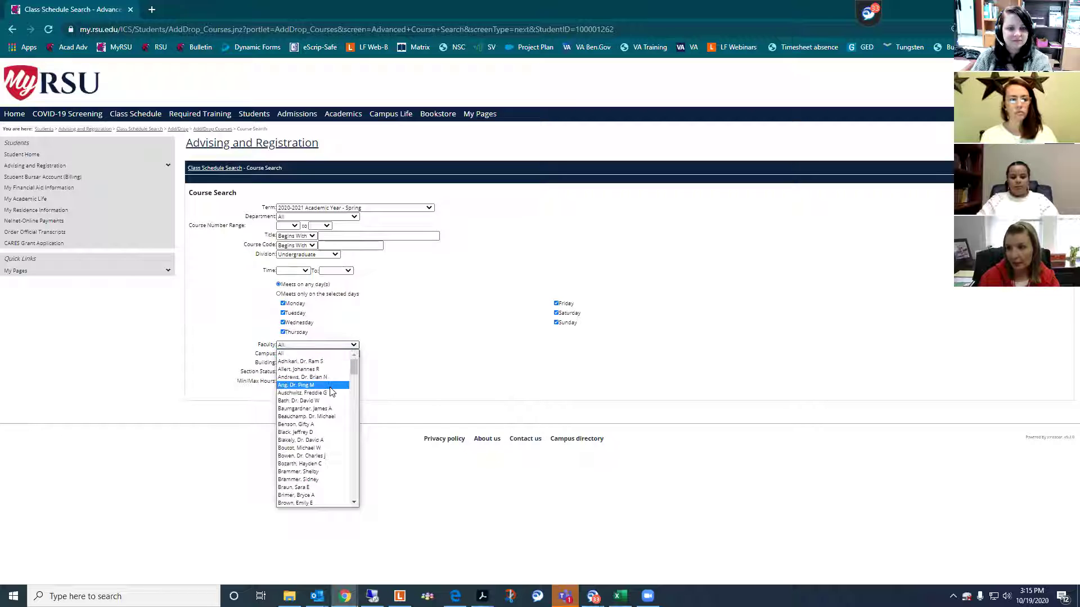
scroll(331, 431, down, 10)
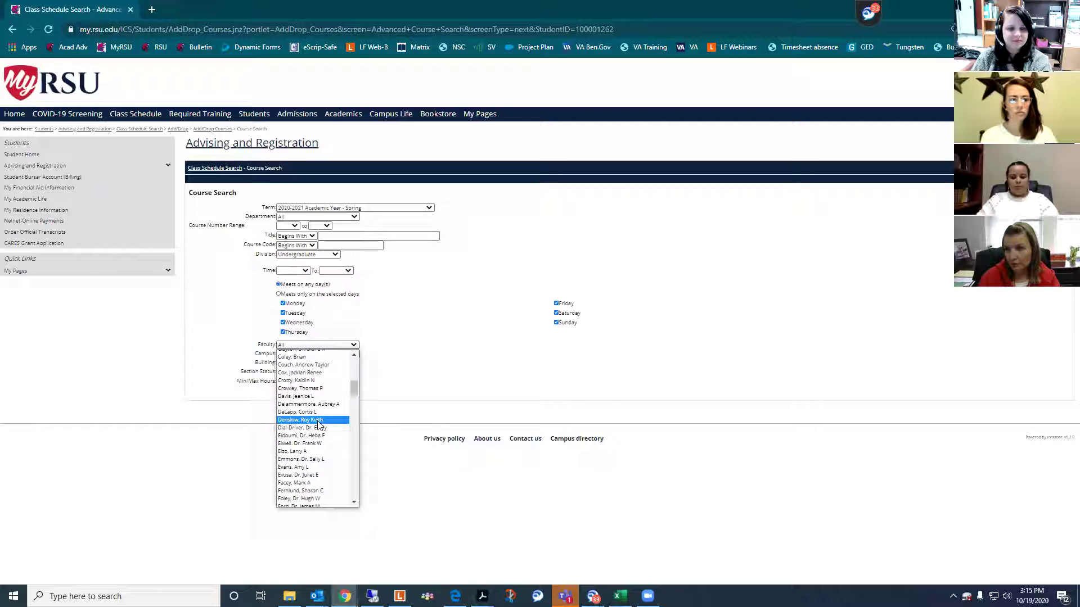
click(329, 373)
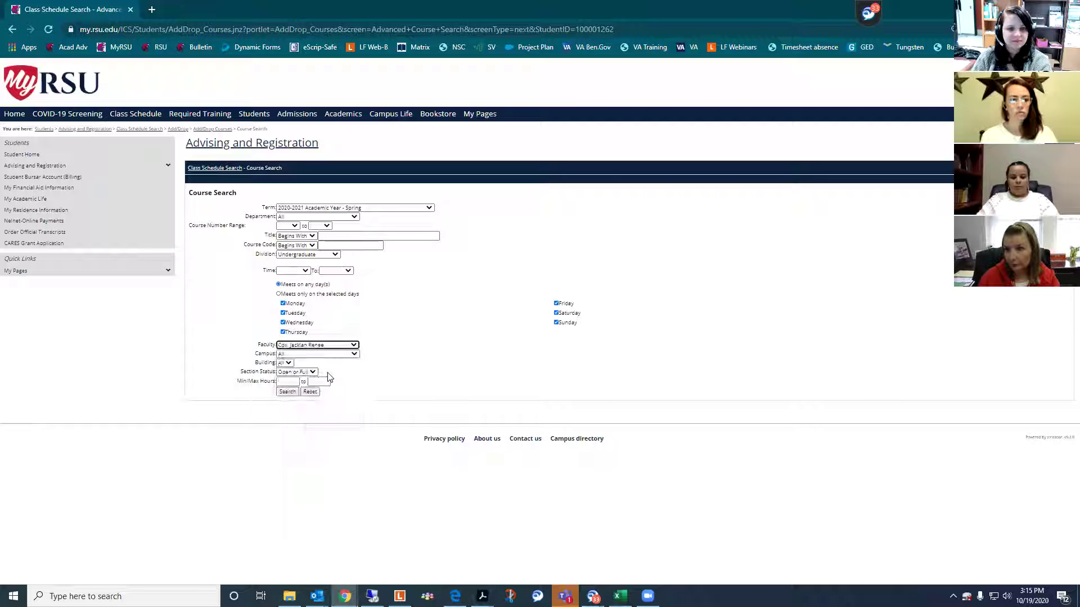
click(289, 393)
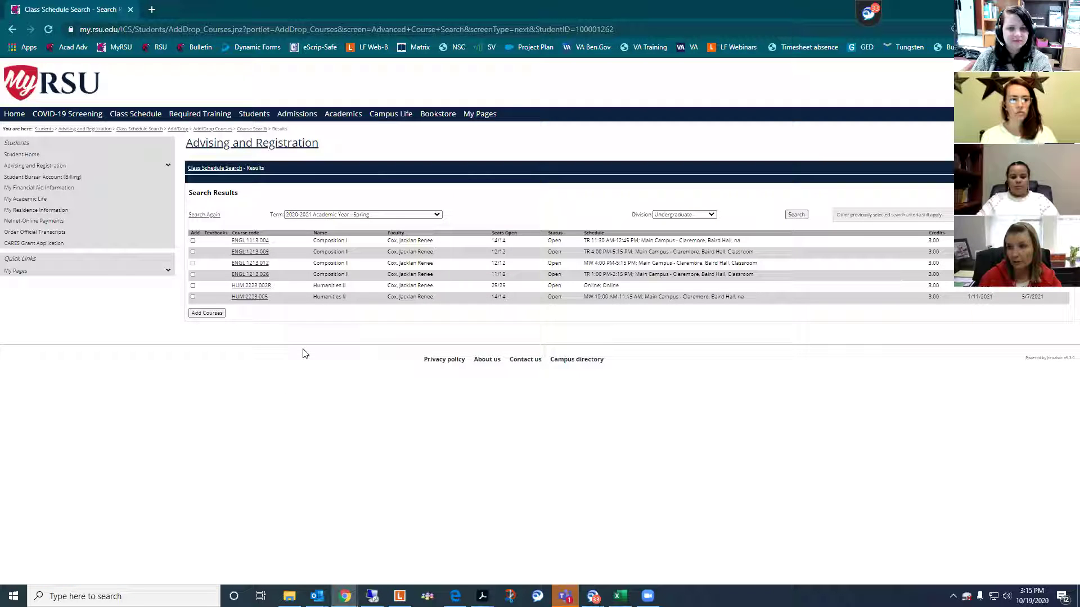
click(212, 215)
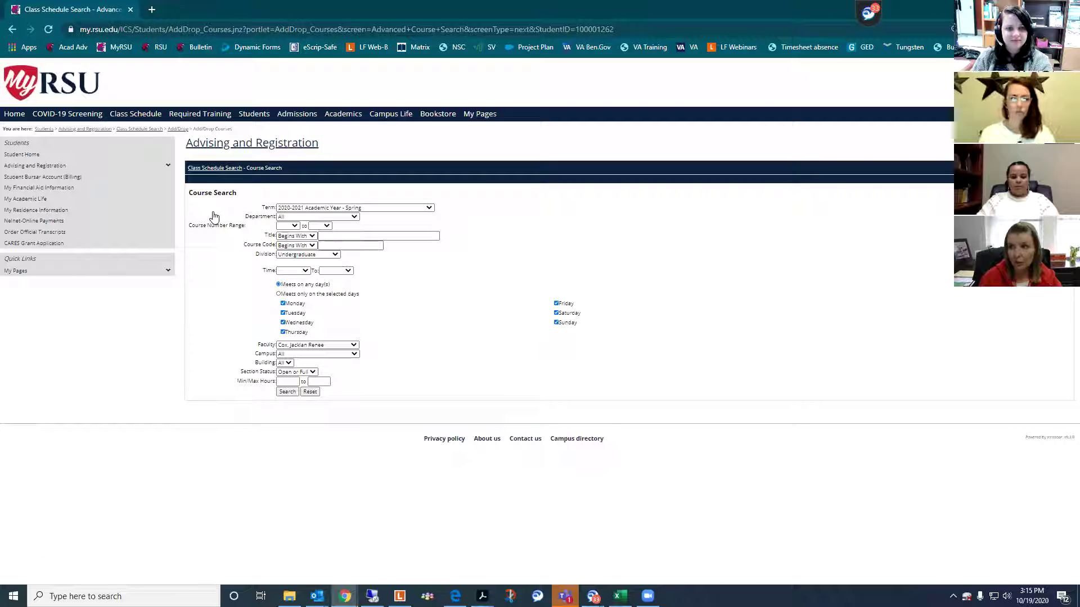